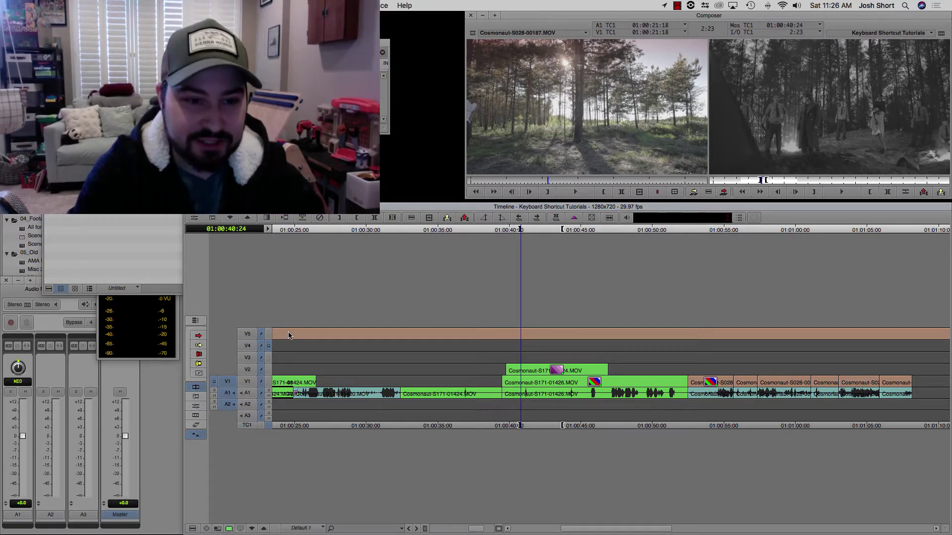
- Try patching the source video up to V4, then return the patch to V1
left_click(228, 382)
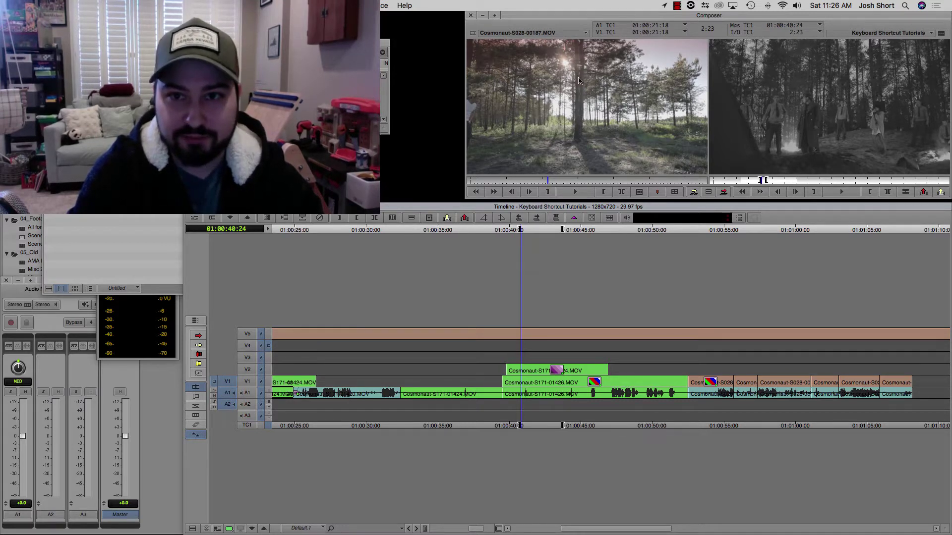
left_click(229, 370)
mouse_move(228, 369)
left_mouse_down()
mouse_move(247, 360)
mouse_move(247, 346)
left_mouse_up()
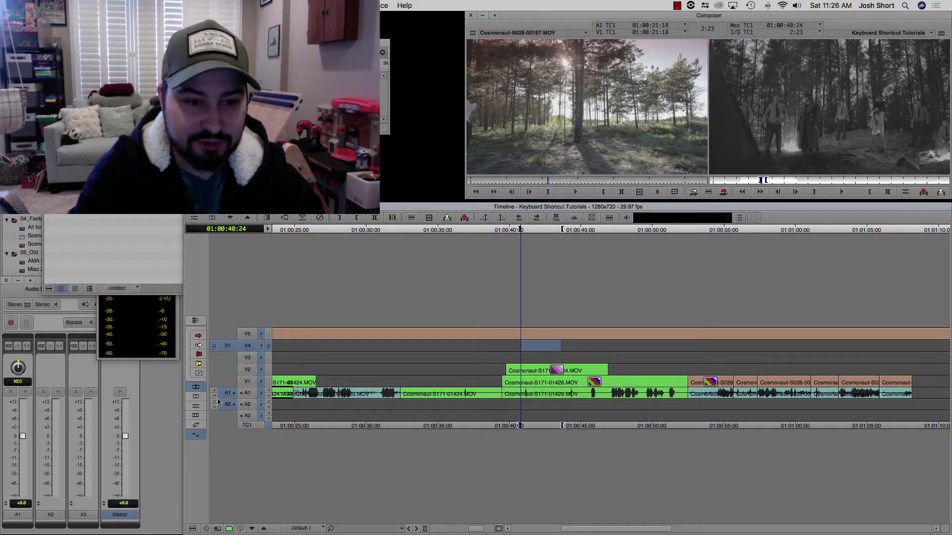
mouse_move(228, 346)
left_mouse_down()
mouse_move(247, 359)
mouse_move(228, 382)
left_mouse_up()
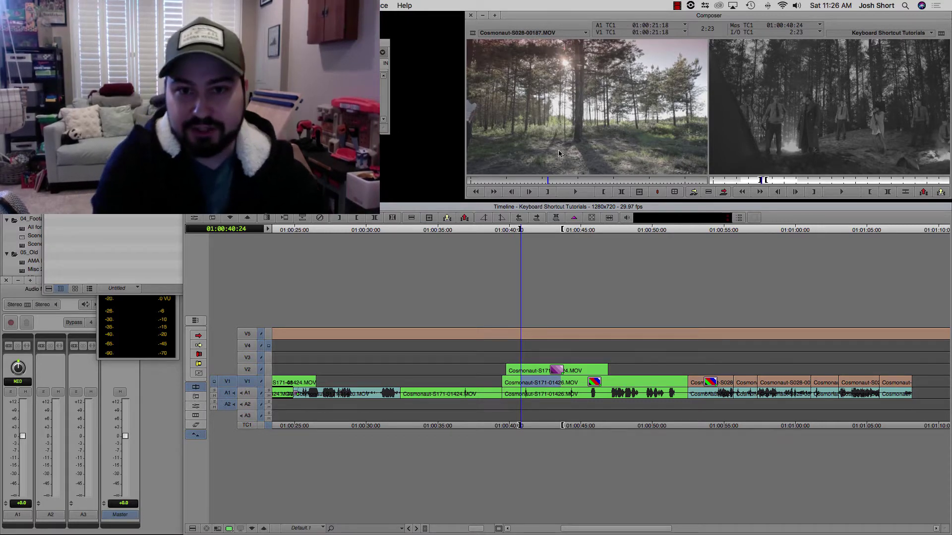
- Cue the source to the forest couple and park the sequence at 01:00:34:27
left_click_drag(547, 180, 574, 186)
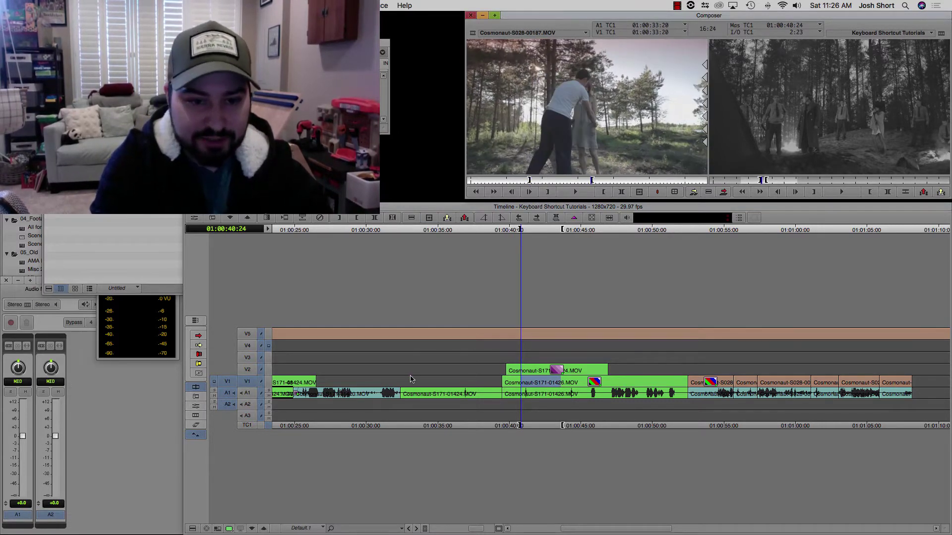
left_click(521, 376)
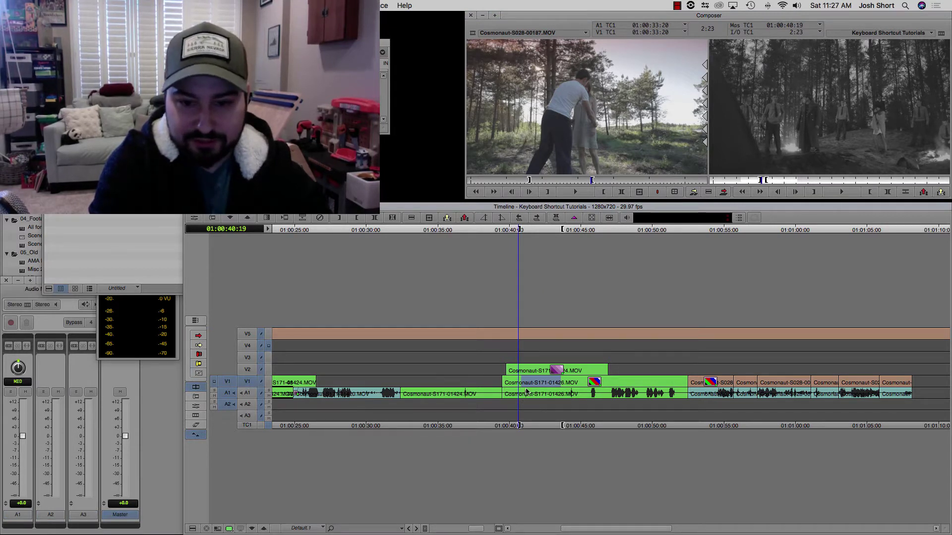
left_click_drag(518, 298, 438, 298)
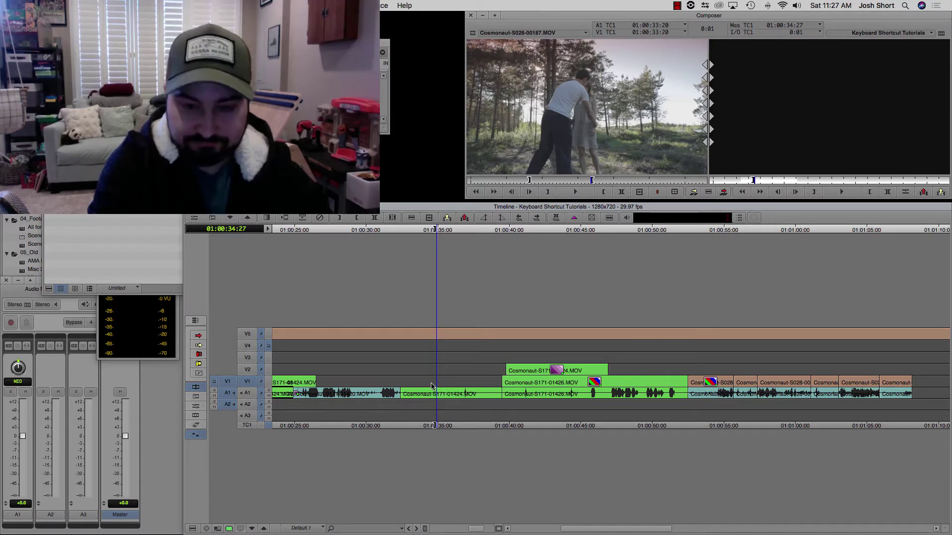
- Undo a V1 overwrite, repatch the source to V4, and overwrite Cosmonaut-S028-00187 there
key("b")
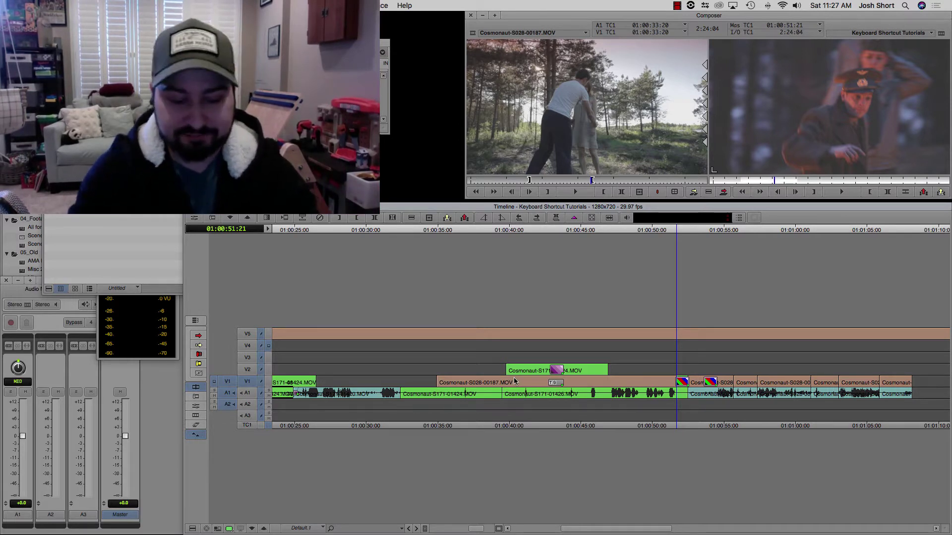
key("super+z")
mouse_move(228, 382)
left_mouse_down()
mouse_move(240, 370)
mouse_move(239, 347)
left_mouse_up()
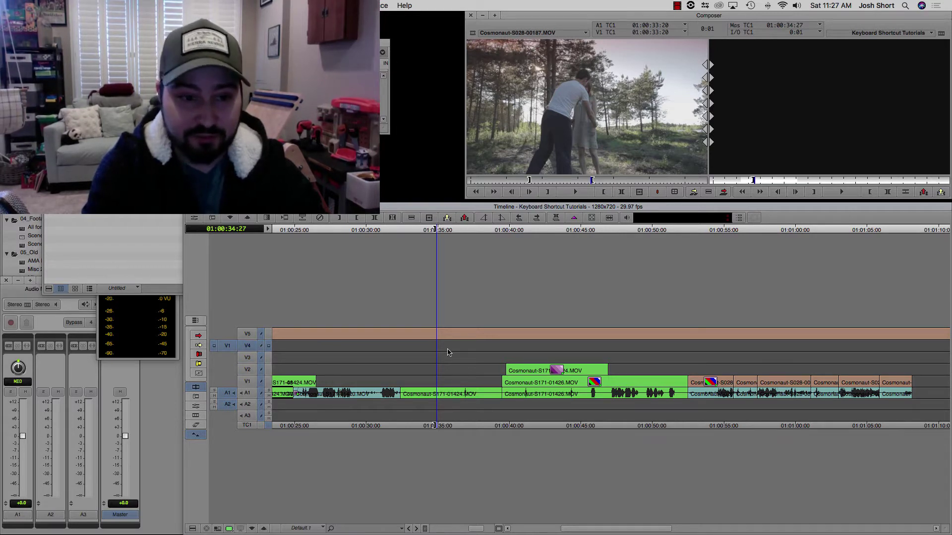
key("b")
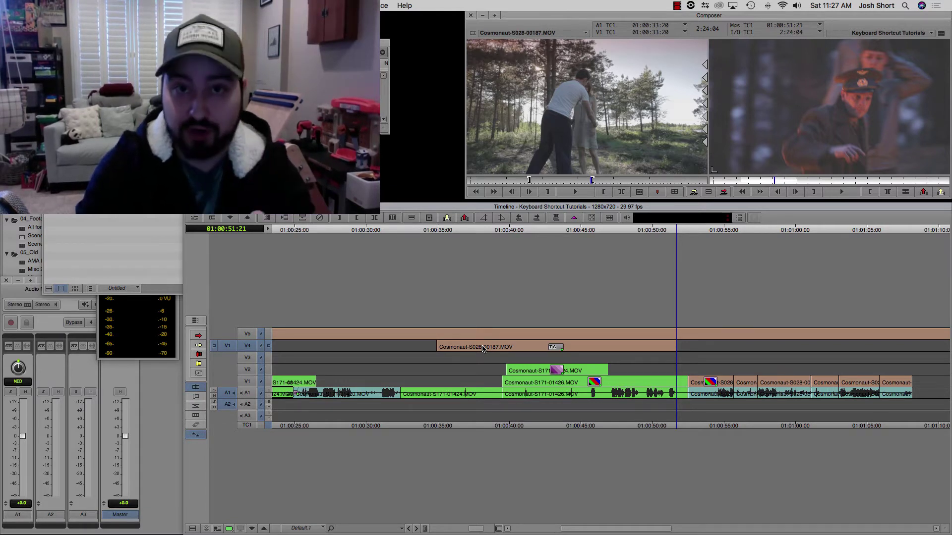
scroll(453, 349, "up", 1)
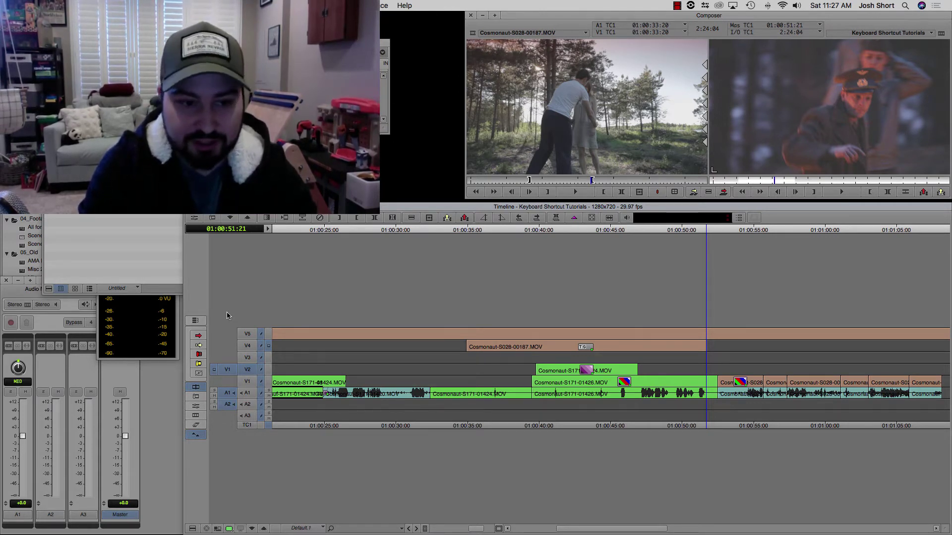
- Overwrite Cosmonaut-S028-00187 onto V3 via keyboard patching, then repatch source video to V4
key("ctrl+shift+Up")
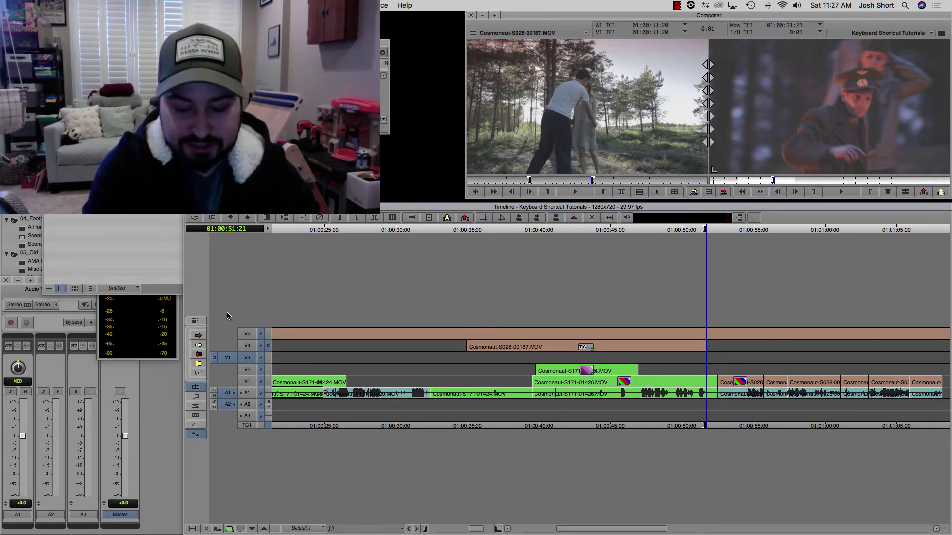
key("b")
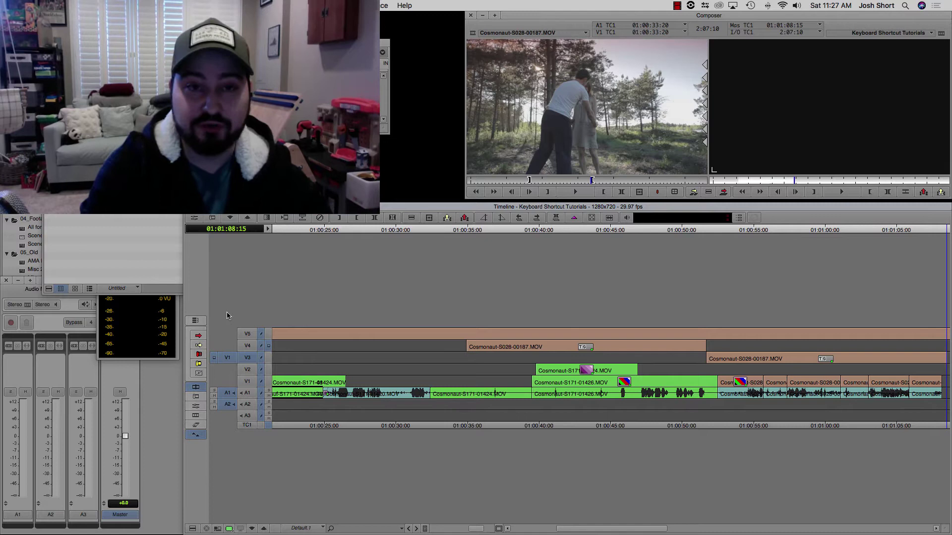
left_click(246, 368)
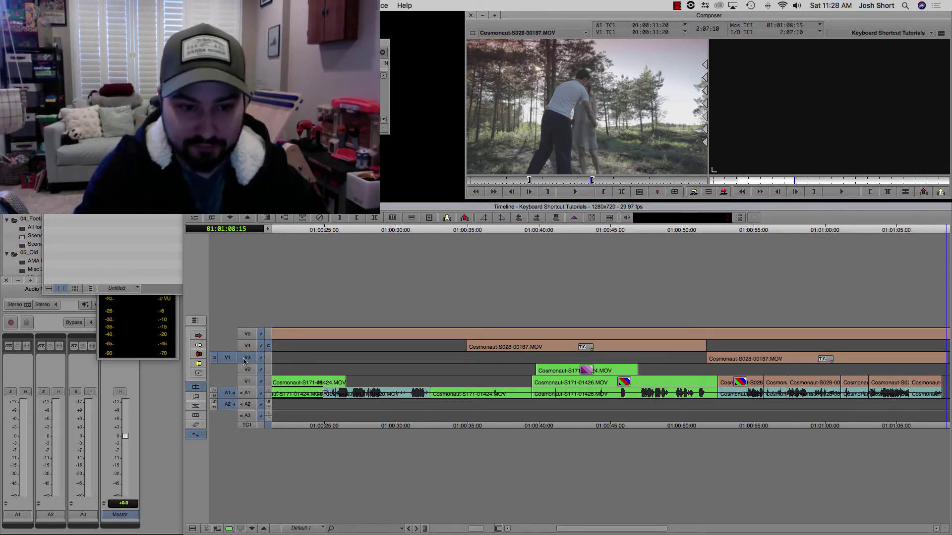
left_click(241, 355)
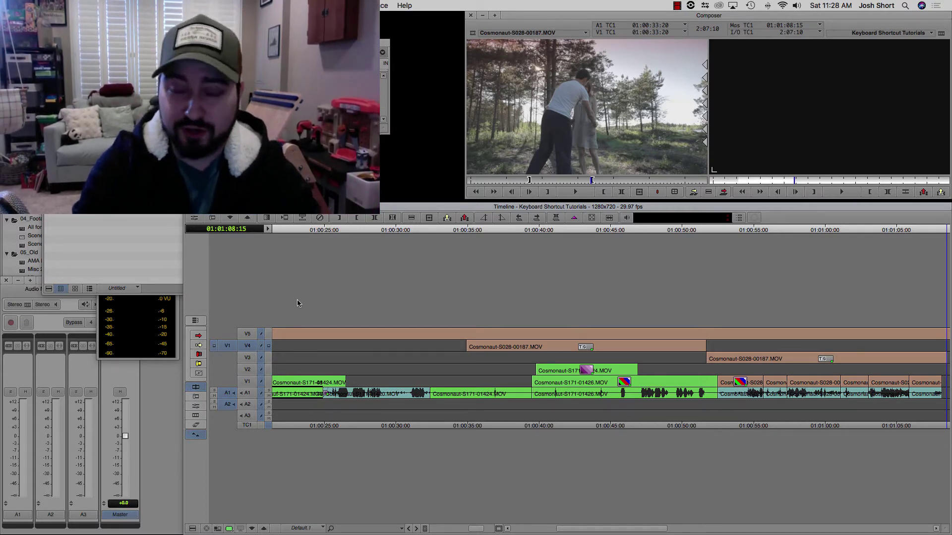
- Open Timeline Settings, review the Display and Edit tabs, and leave Auto-Patching checked
right_click(356, 278)
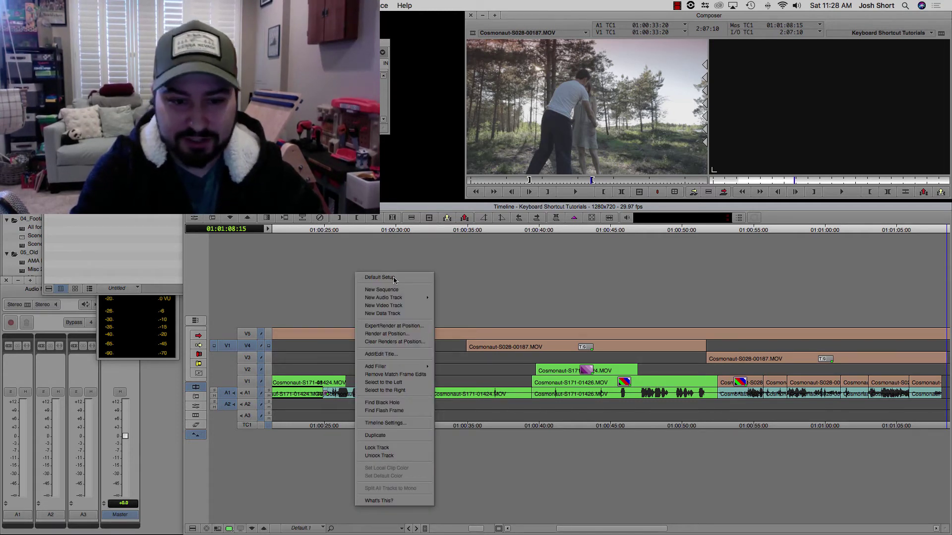
left_click(385, 422)
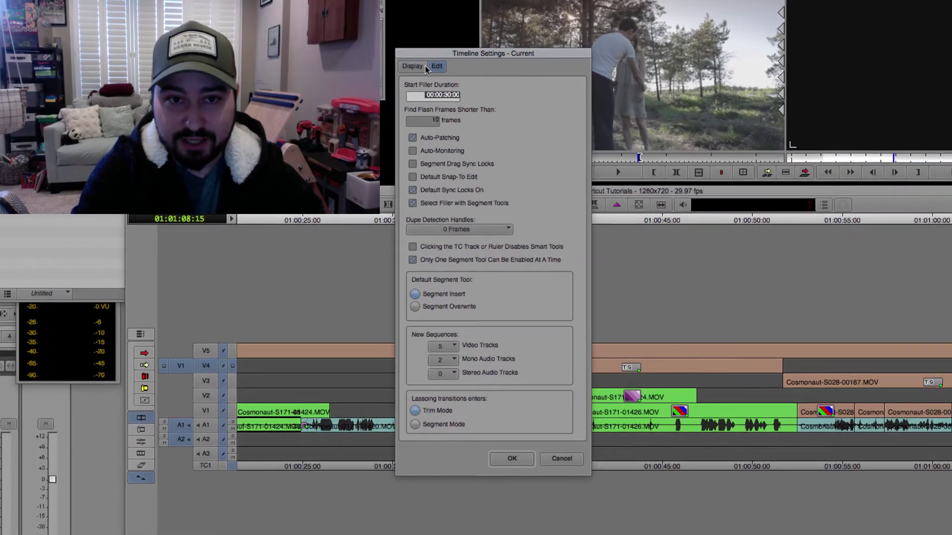
left_click(412, 107)
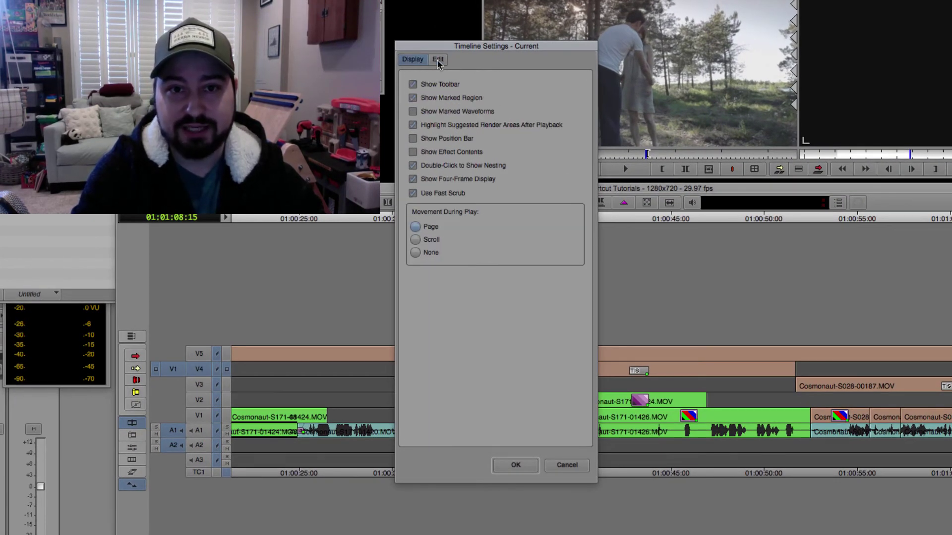
left_click(438, 59)
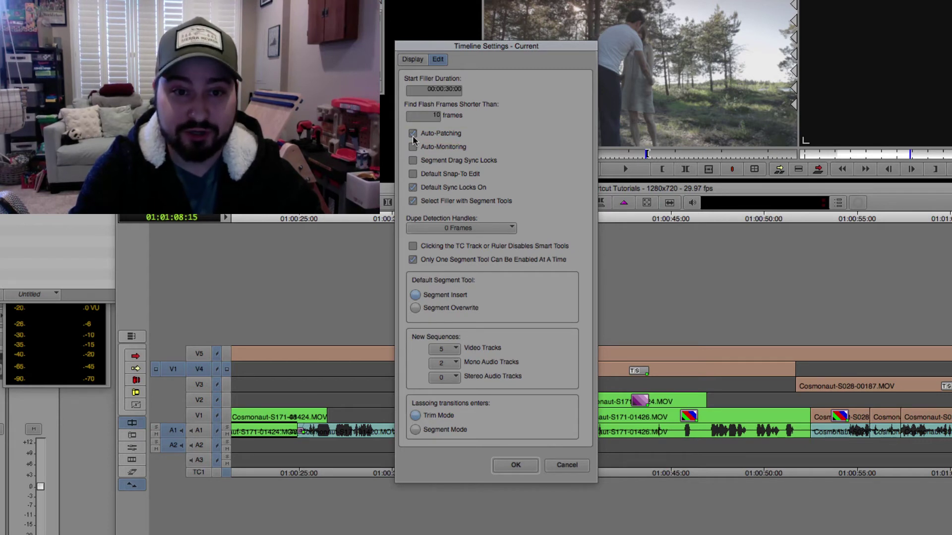
left_click(517, 466)
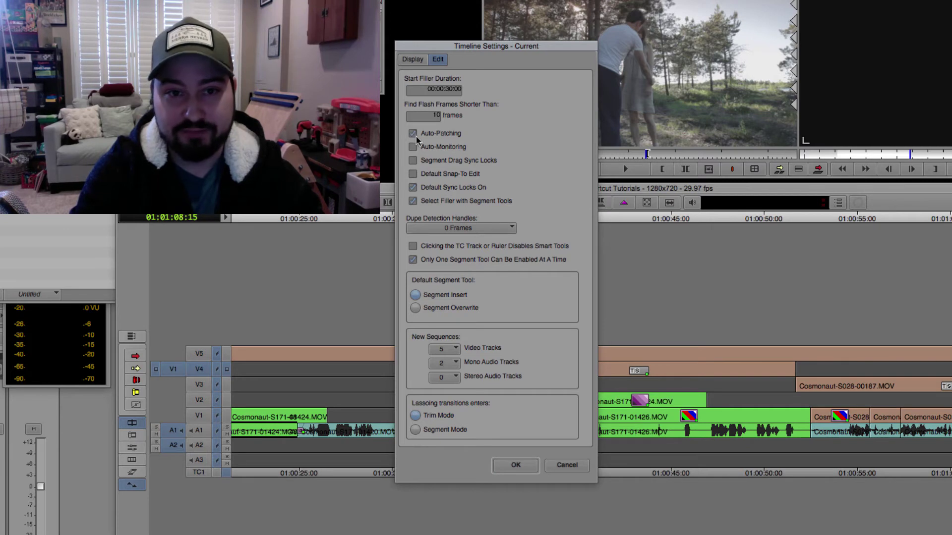
left_click(506, 465)
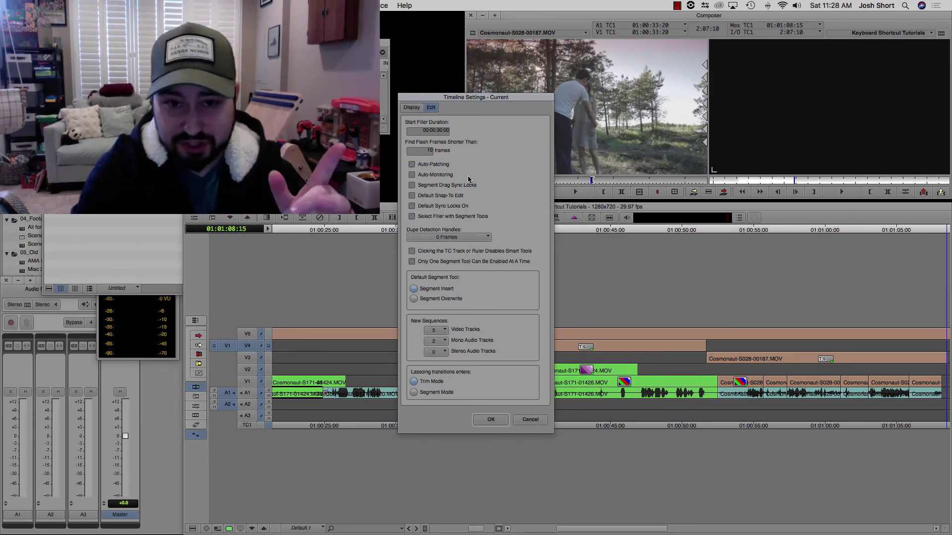
- Confirm the Timeline Settings with OK, keeping Auto-Patching enabled
left_click(487, 420)
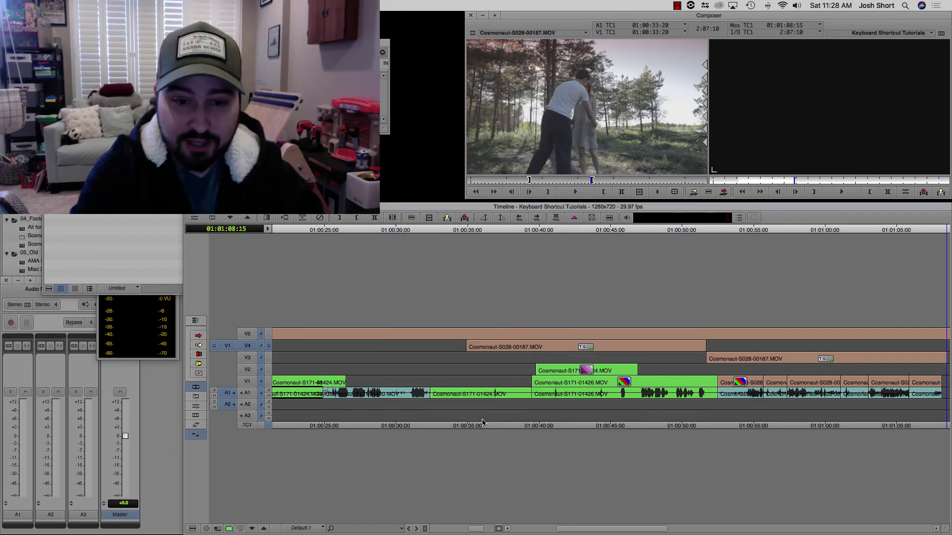